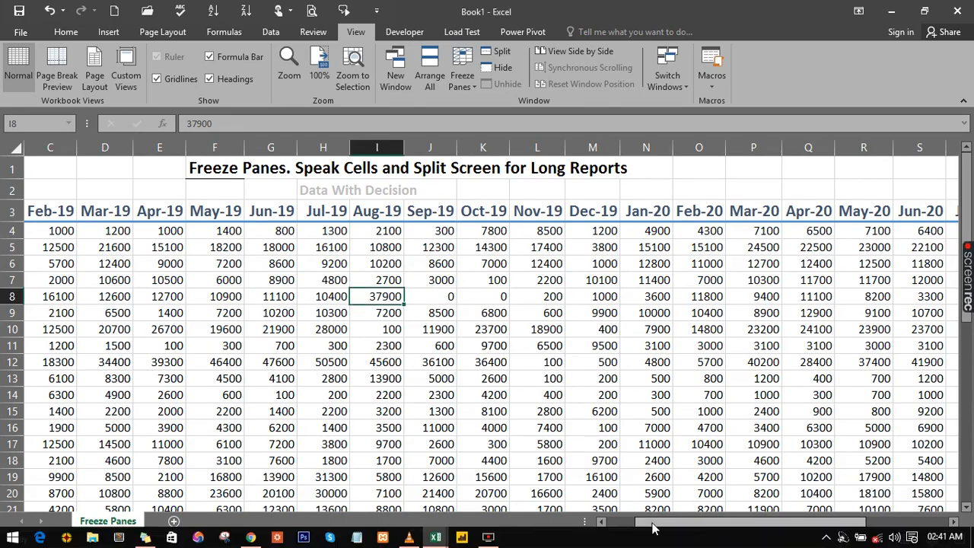
Step: Freeze the top row of the Freeze Panes sheet and check it against the rows far down the sheet
drag(653, 527, 614, 525)
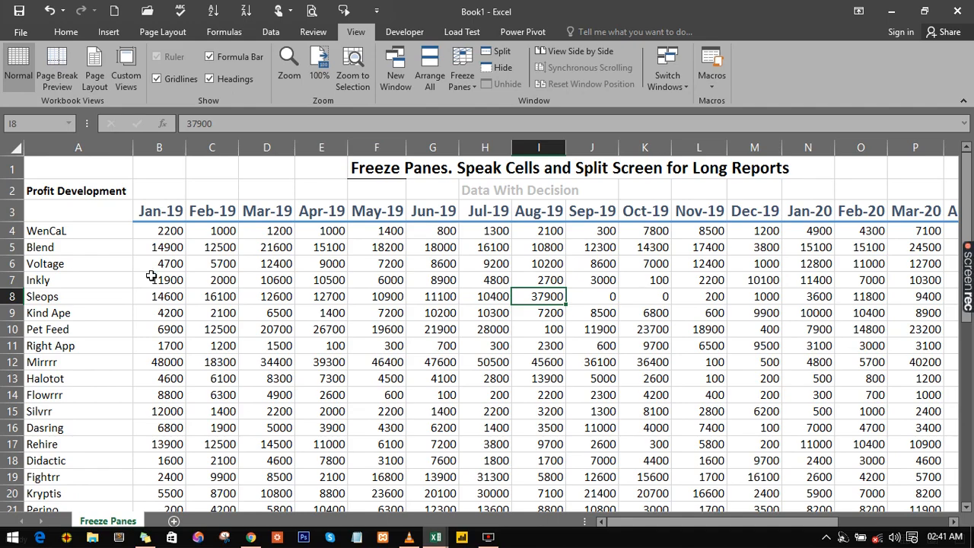
click(168, 234)
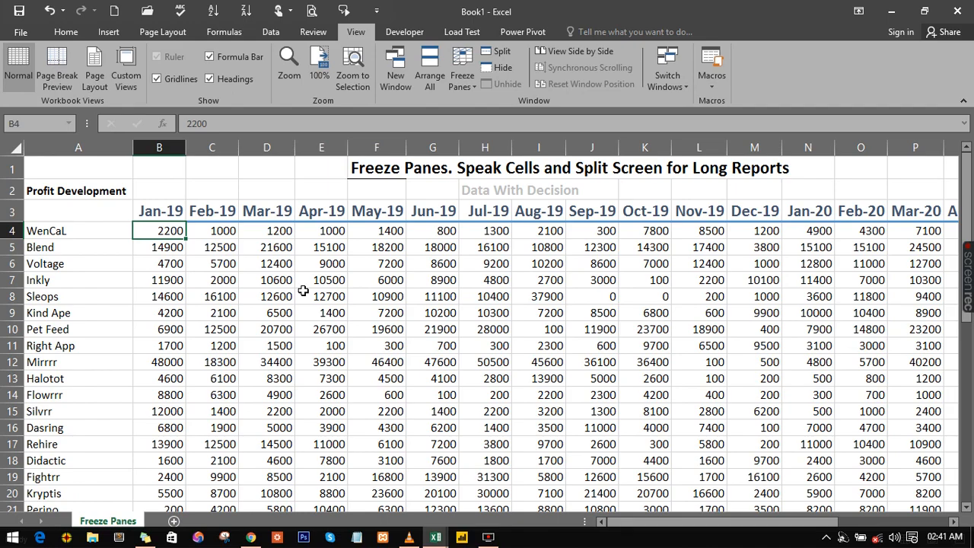
scroll(304, 294, down, 17)
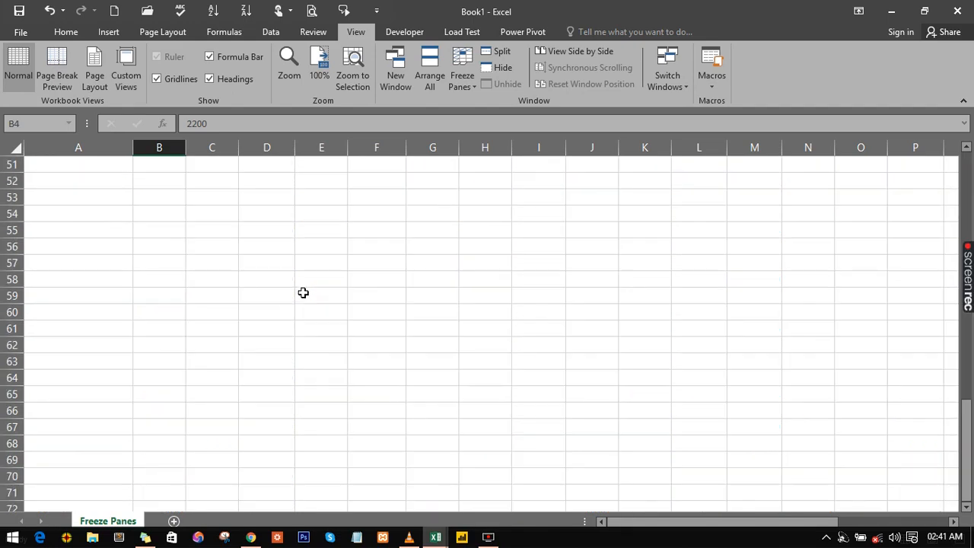
scroll(303, 293, up, 17)
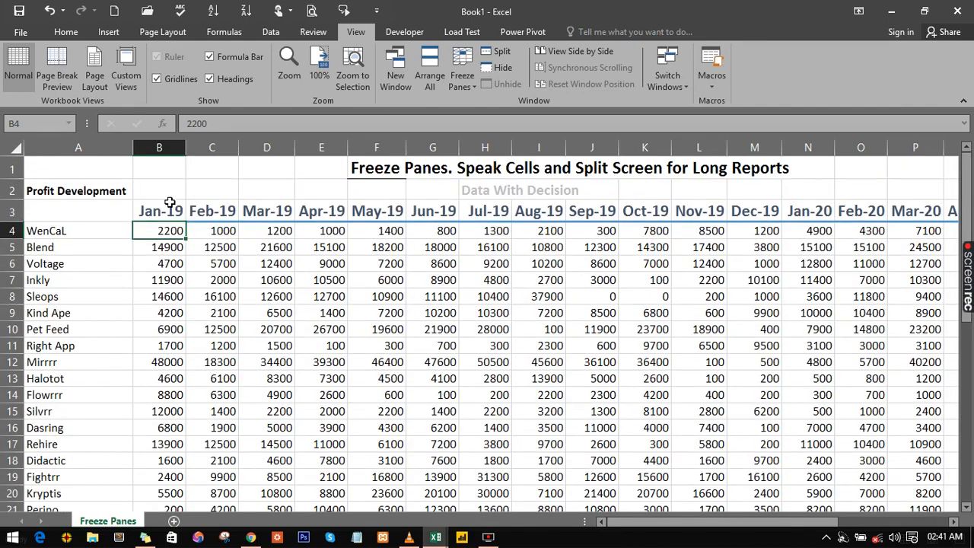
click(472, 86)
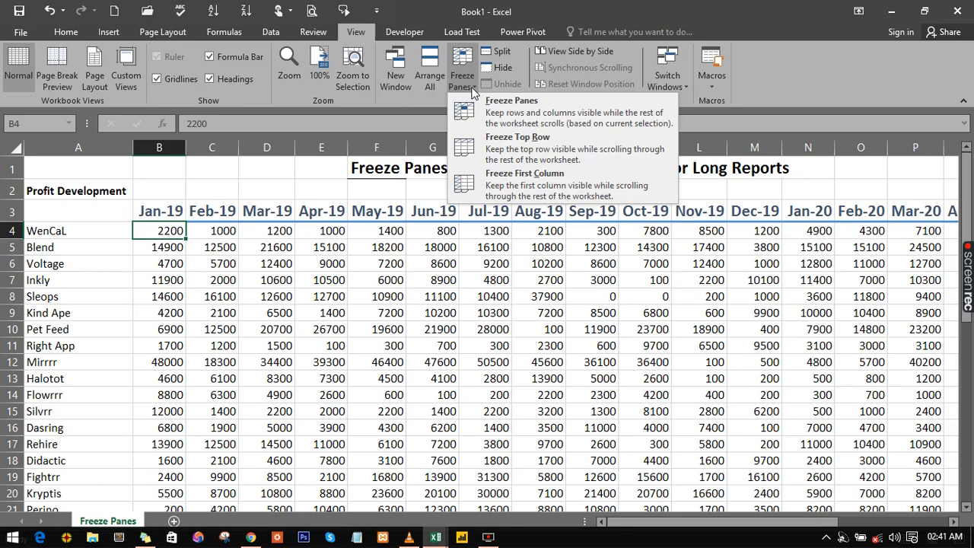
click(505, 143)
scroll(466, 261, down, 17)
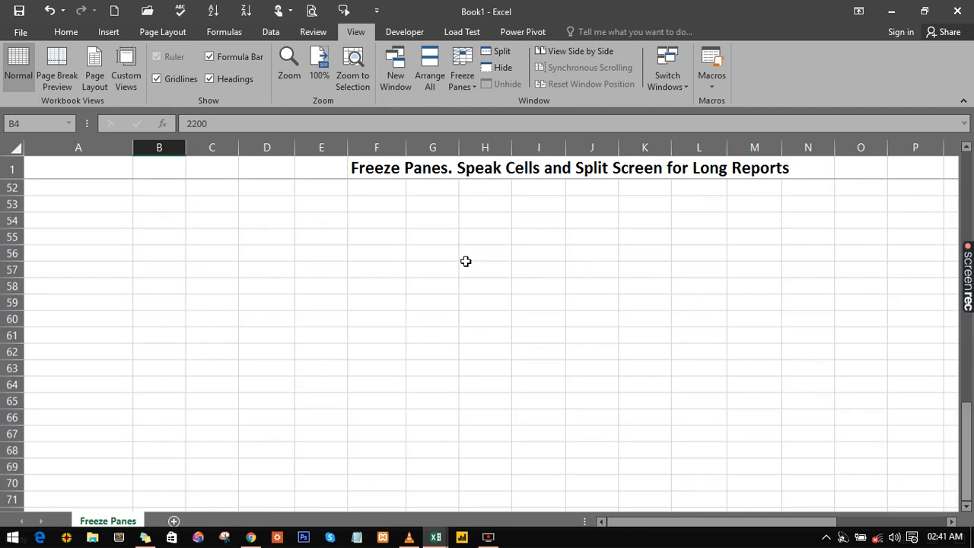
scroll(466, 261, up, 17)
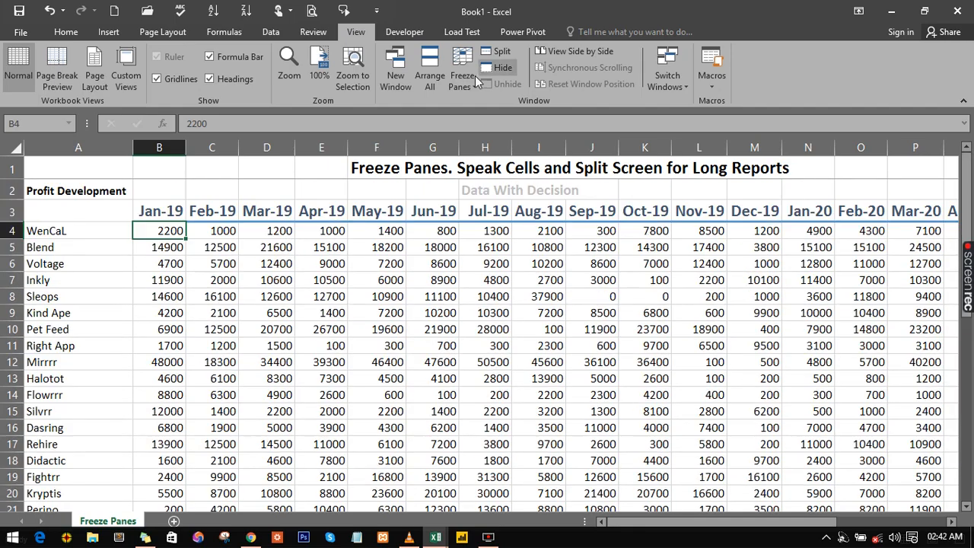
Step: Unfreeze the top row and freeze the first column with the company names instead
click(470, 85)
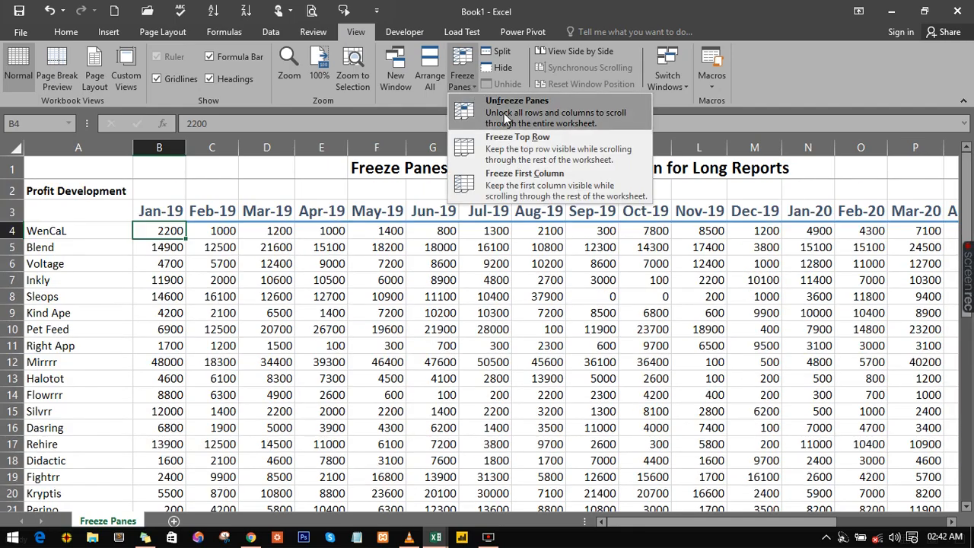
click(504, 113)
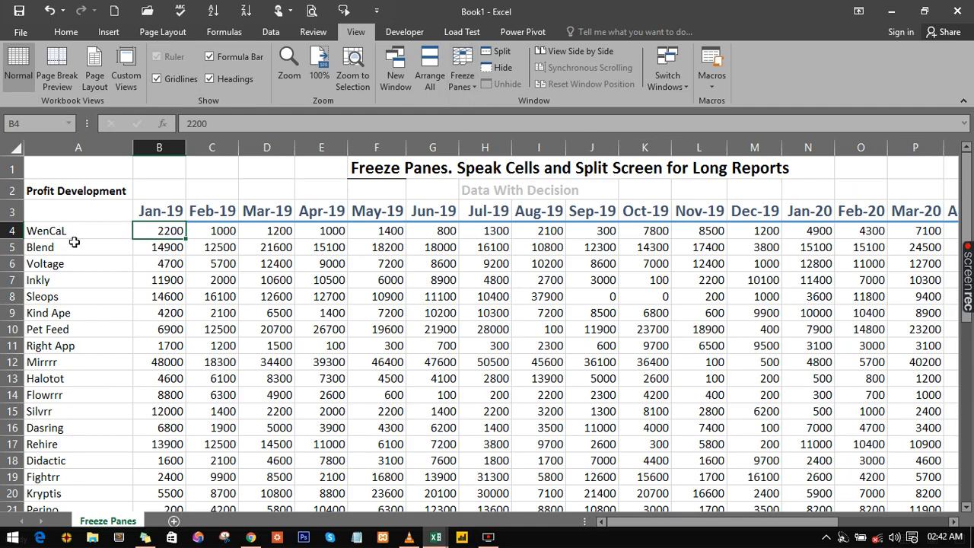
click(466, 80)
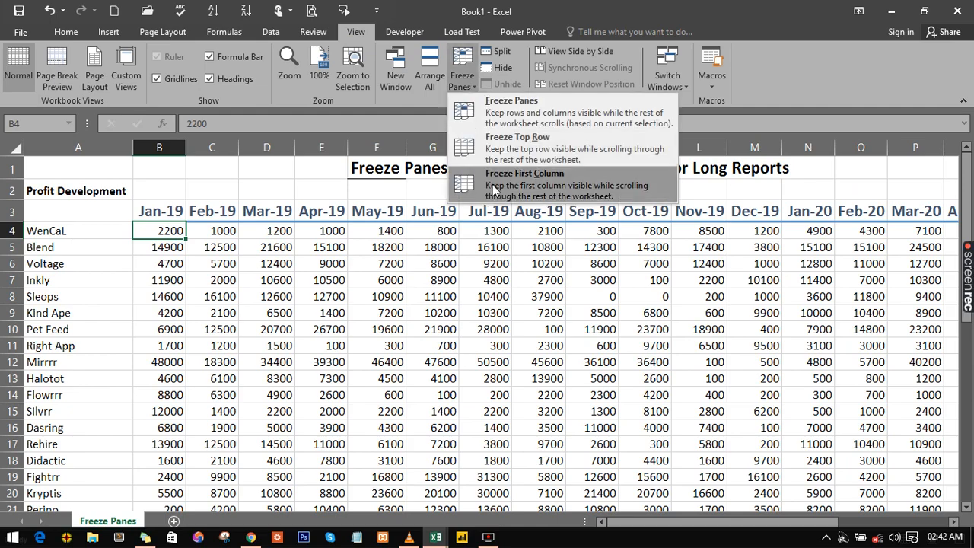
click(494, 189)
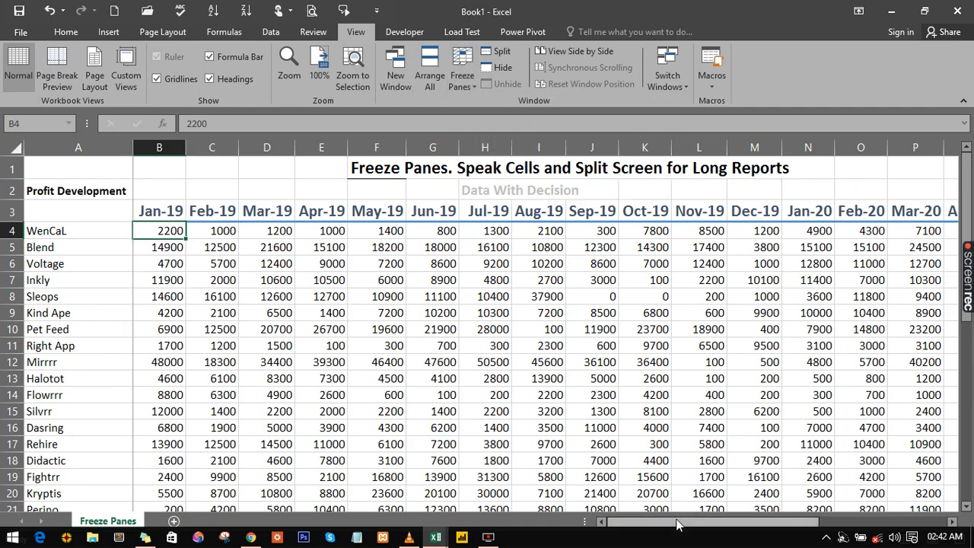
drag(675, 524, 300, 321)
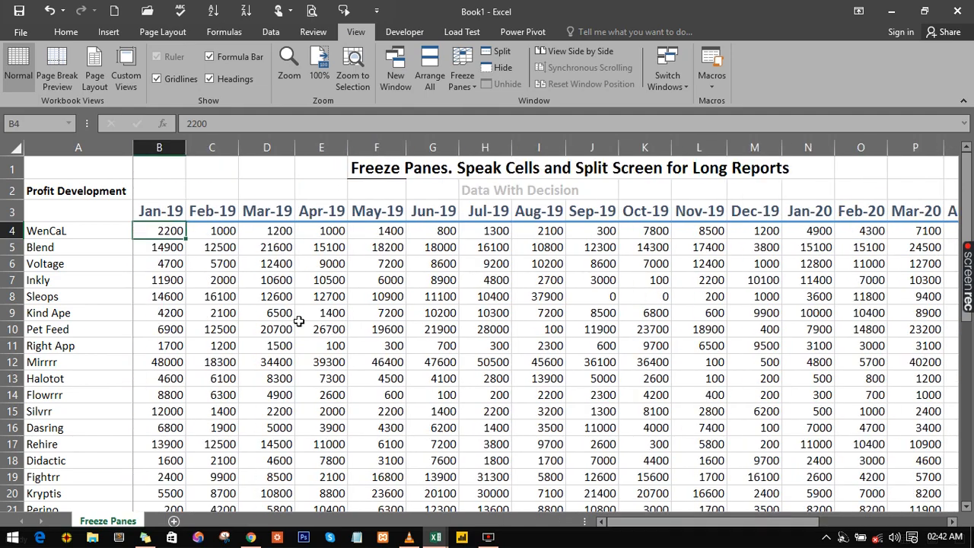
scroll(296, 319, down, 7)
scroll(297, 320, up, 7)
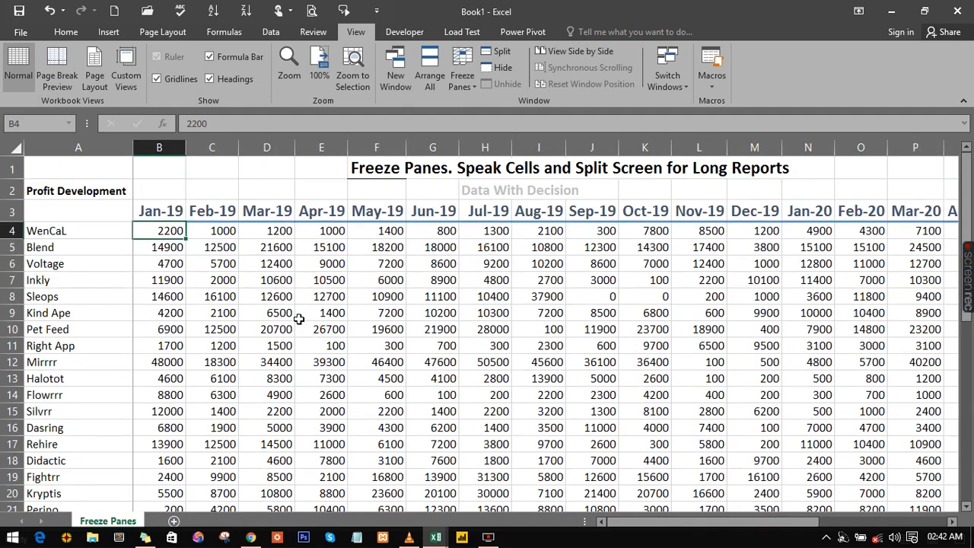
Step: Unfreeze the first column and freeze the panes at cell B4, locking rows 1 to 3 and column A
click(463, 87)
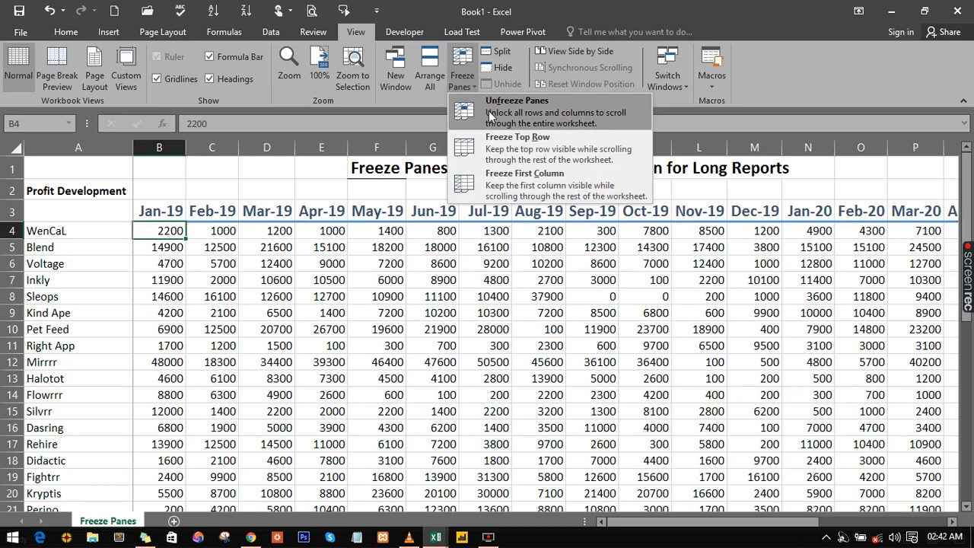
click(491, 118)
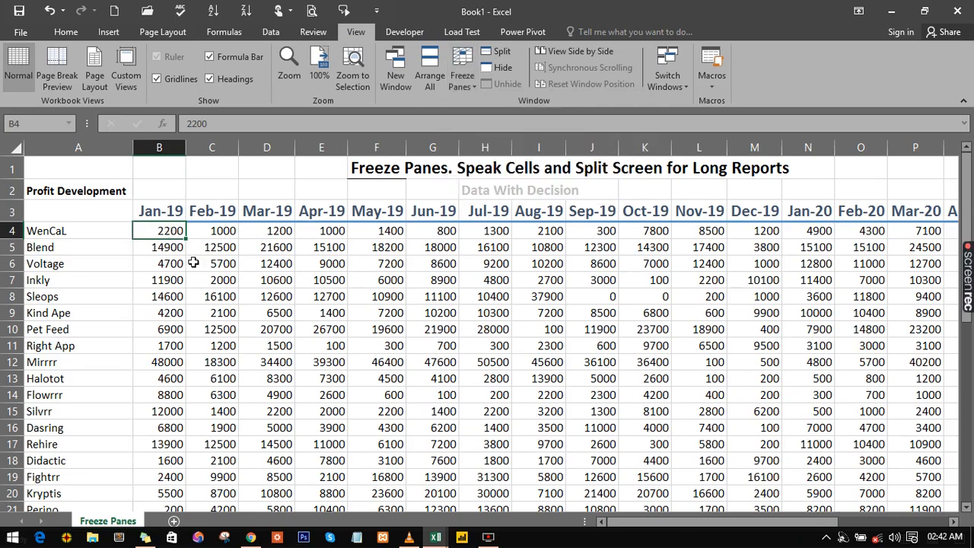
click(194, 262)
click(169, 234)
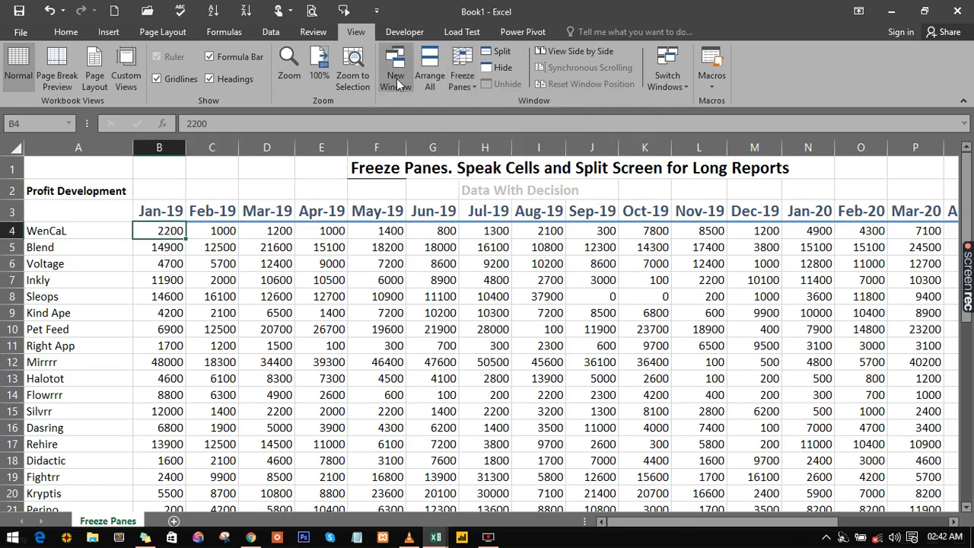
click(463, 82)
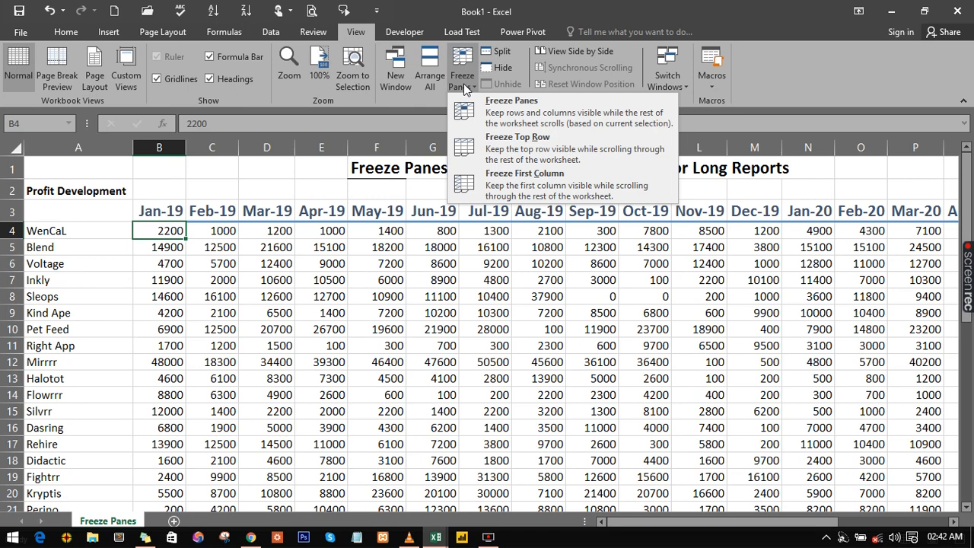
click(491, 114)
scroll(421, 365, down, 13)
scroll(404, 335, up, 13)
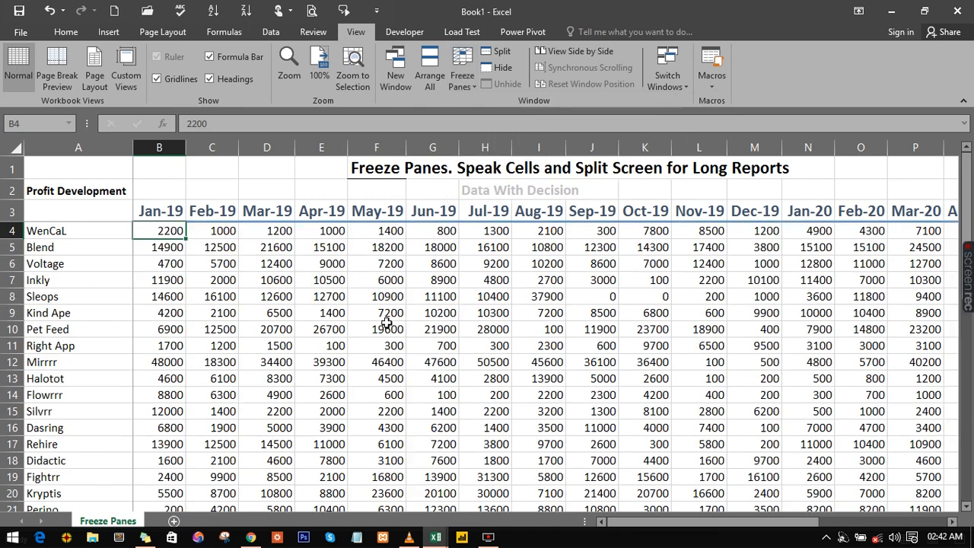
Step: Examine the profit report across its later months and down to its last row, Strex, with the headings frozen
drag(716, 524, 823, 522)
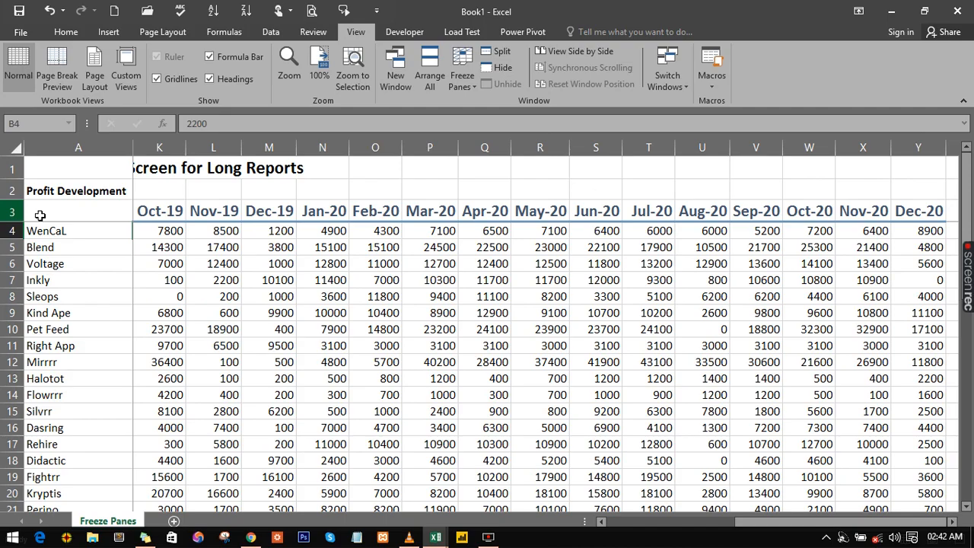
click(65, 267)
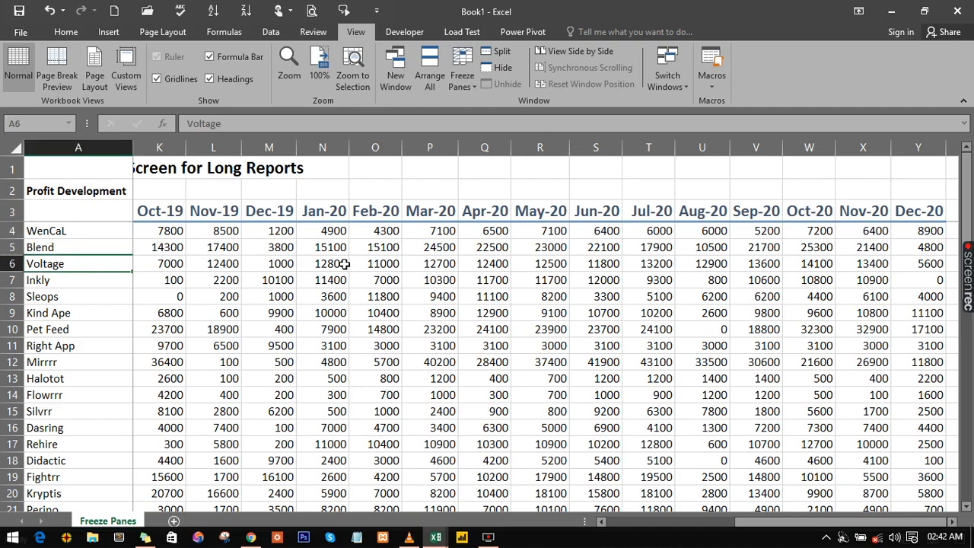
drag(778, 523, 649, 523)
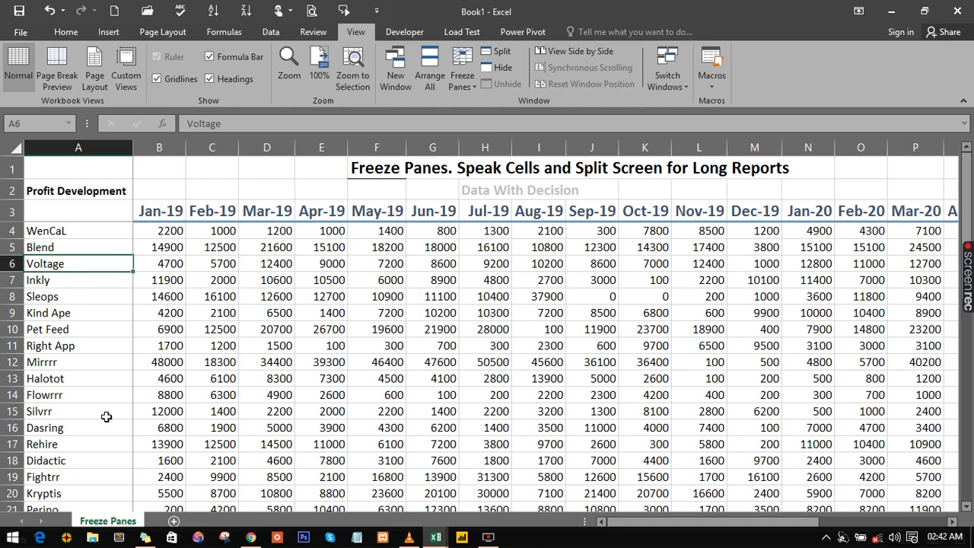
click(162, 231)
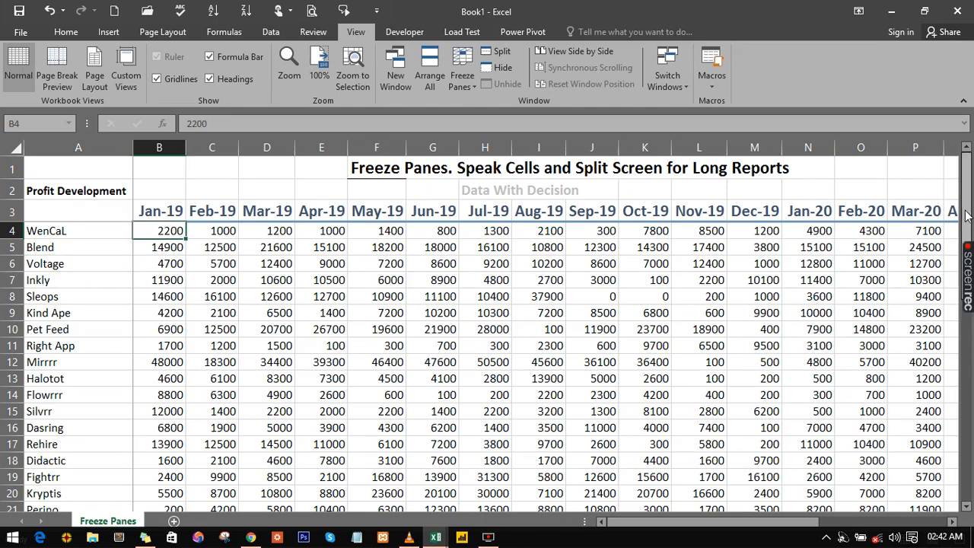
drag(967, 217, 971, 422)
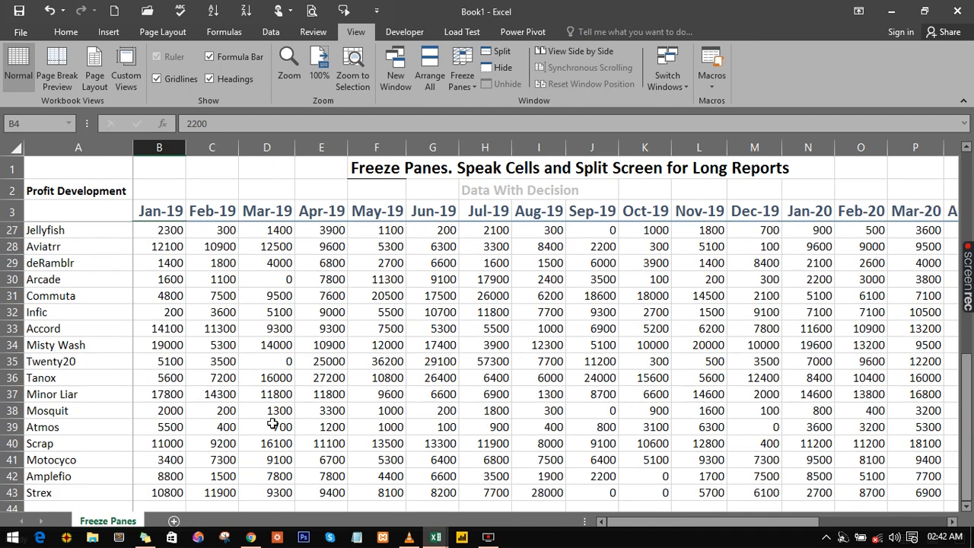
scroll(272, 423, down, 3)
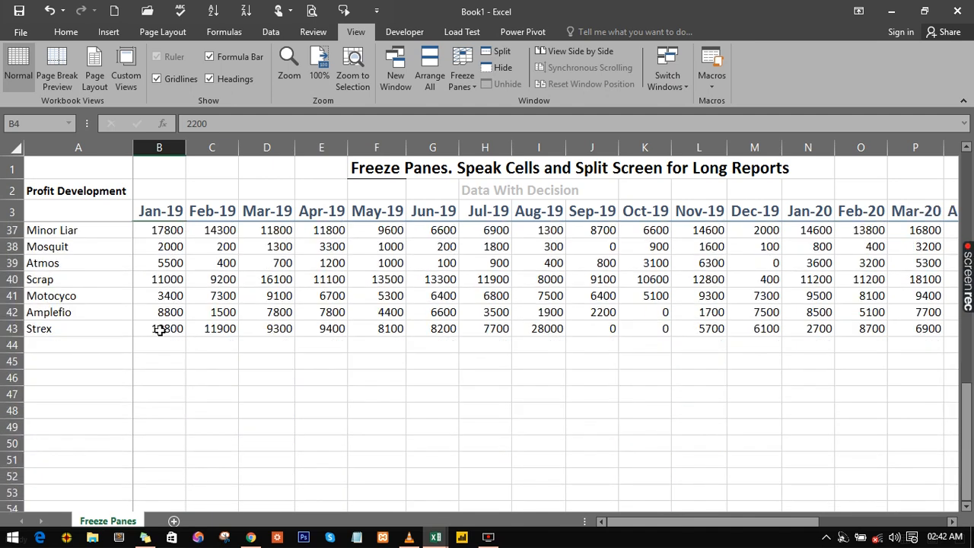
click(159, 329)
scroll(234, 331, up, 11)
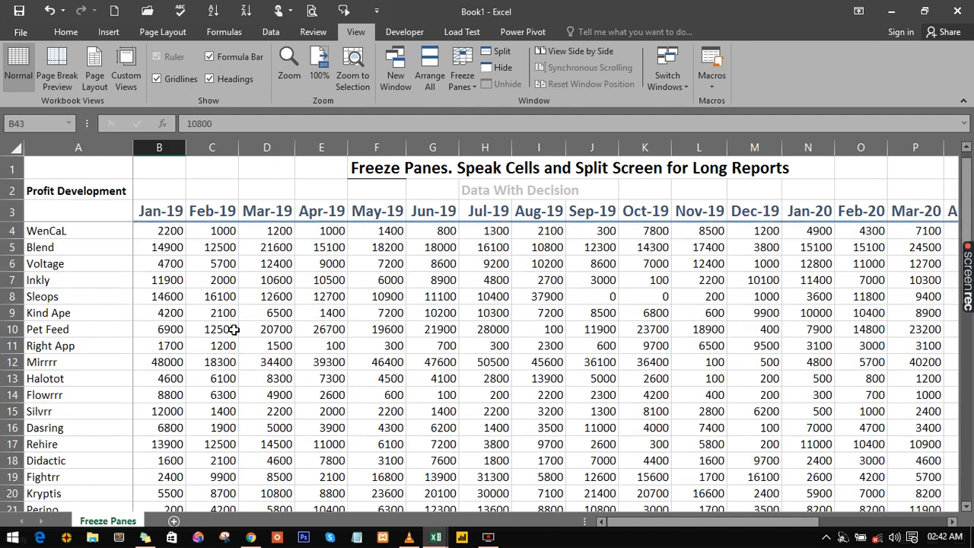
Step: Replace the frozen panes with a window split at cell B11
click(167, 231)
click(171, 345)
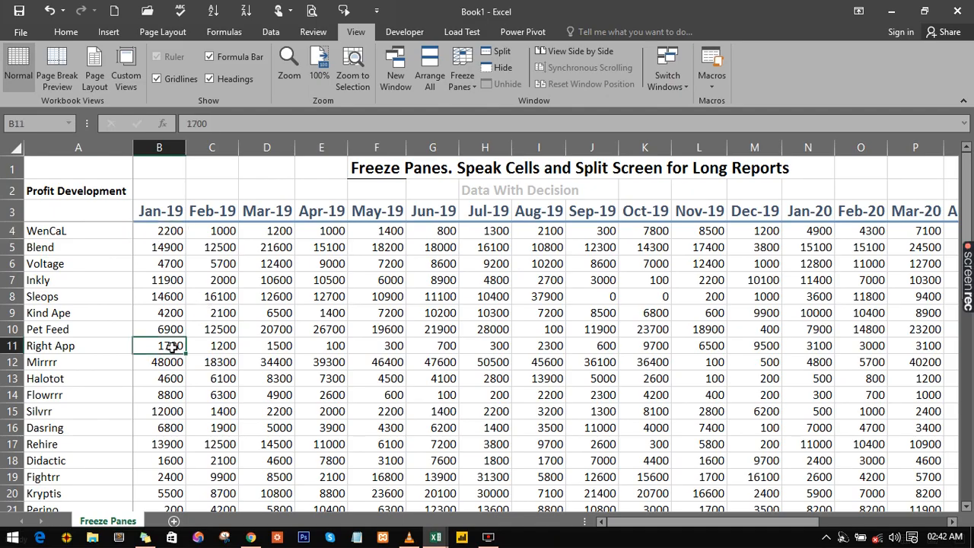
click(488, 51)
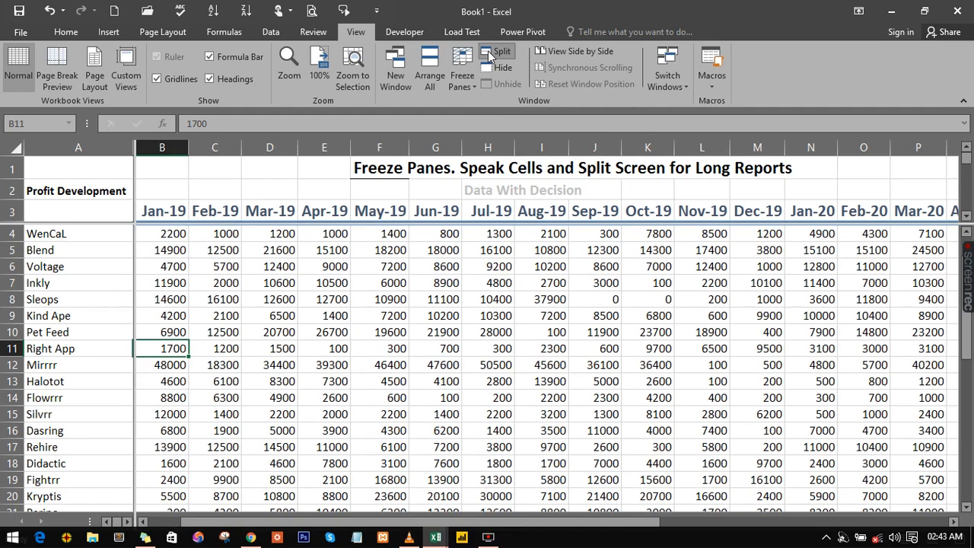
click(488, 51)
click(488, 51)
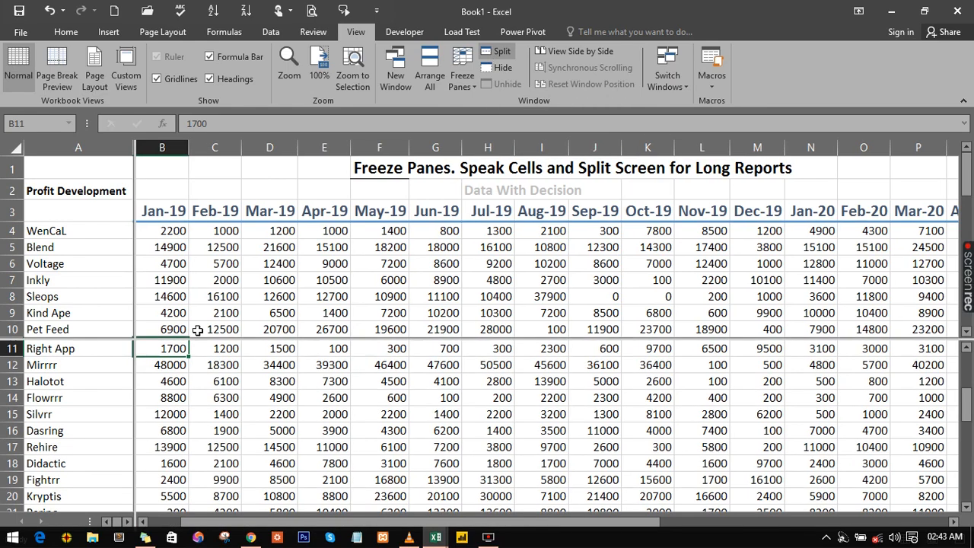
Step: Show the report's last rows in the upper pane and its headings and first rows in the lower pane for comparison
click(227, 294)
scroll(228, 280, down, 3)
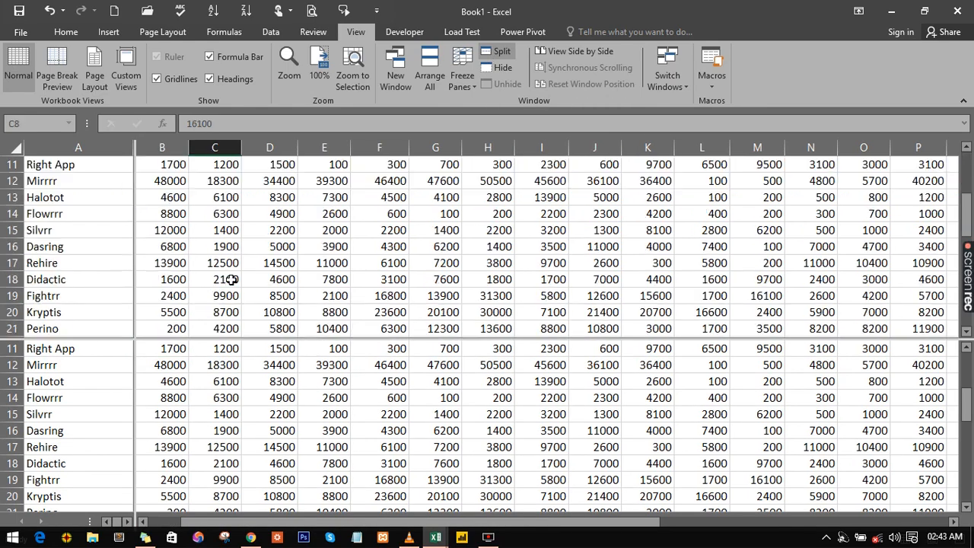
scroll(231, 279, down, 10)
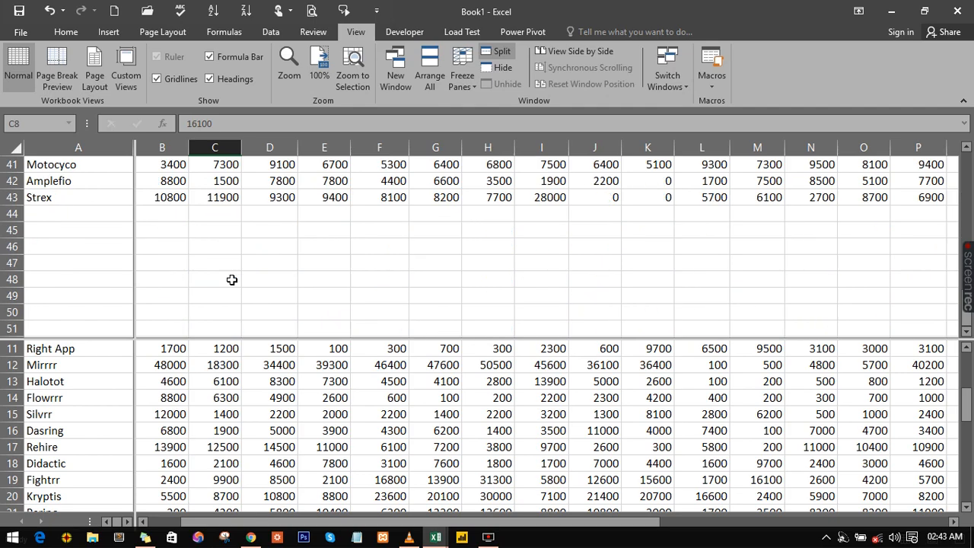
click(212, 397)
scroll(212, 397, up, 4)
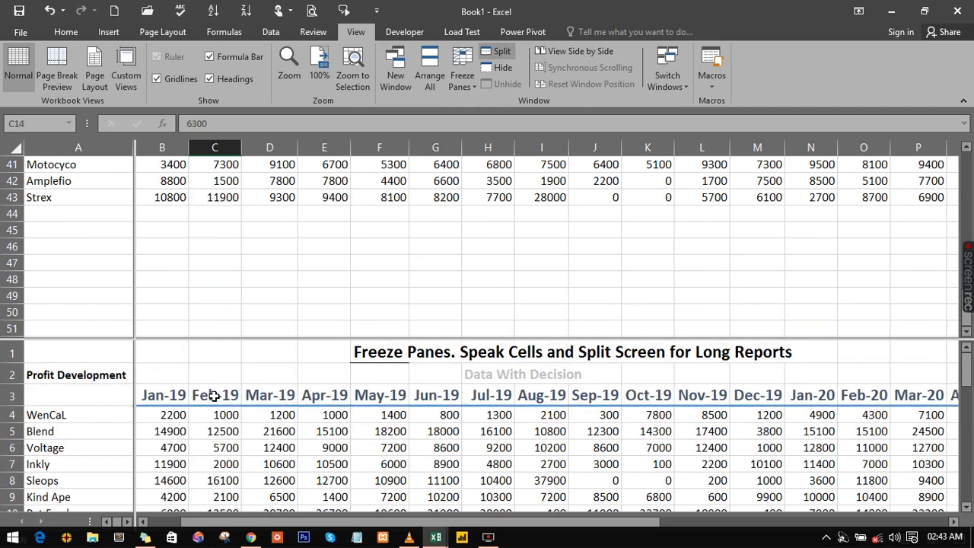
click(176, 415)
click(170, 198)
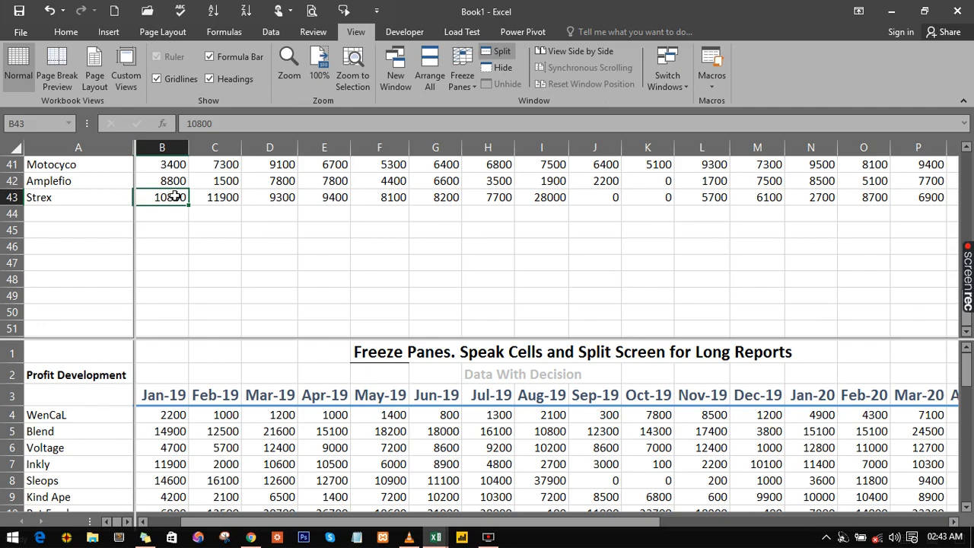
Step: Have the Strex figures in B43:K43 read aloud with Speak Cells, stopping at D43
drag(171, 196, 652, 195)
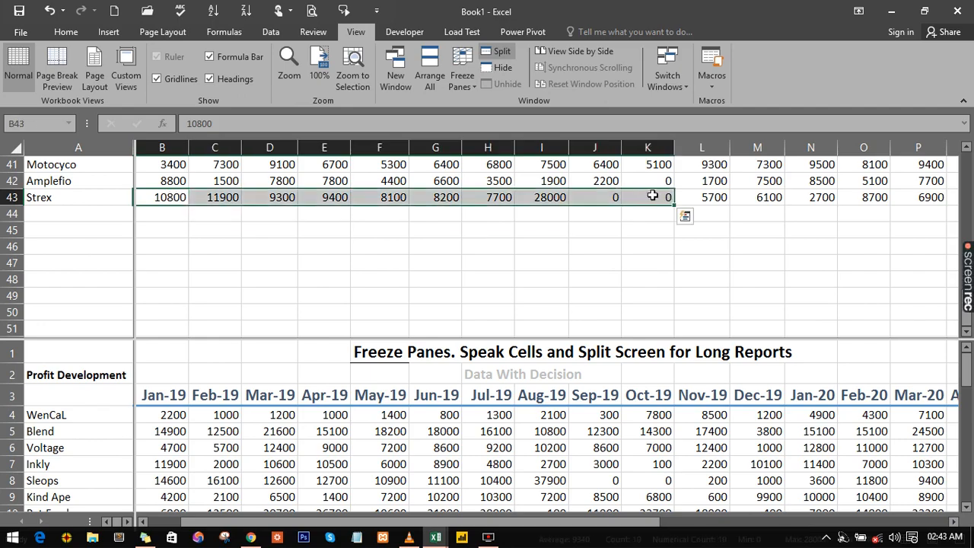
click(345, 12)
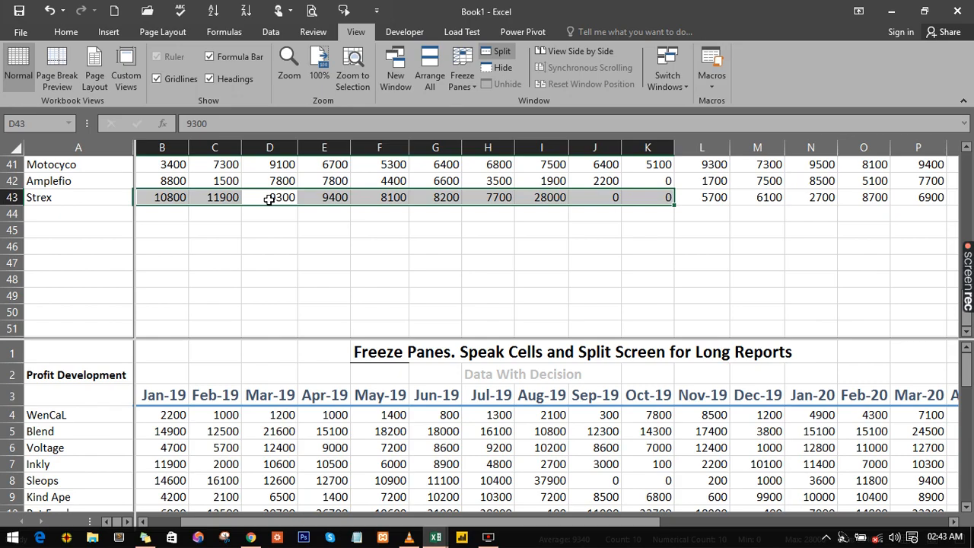
click(269, 200)
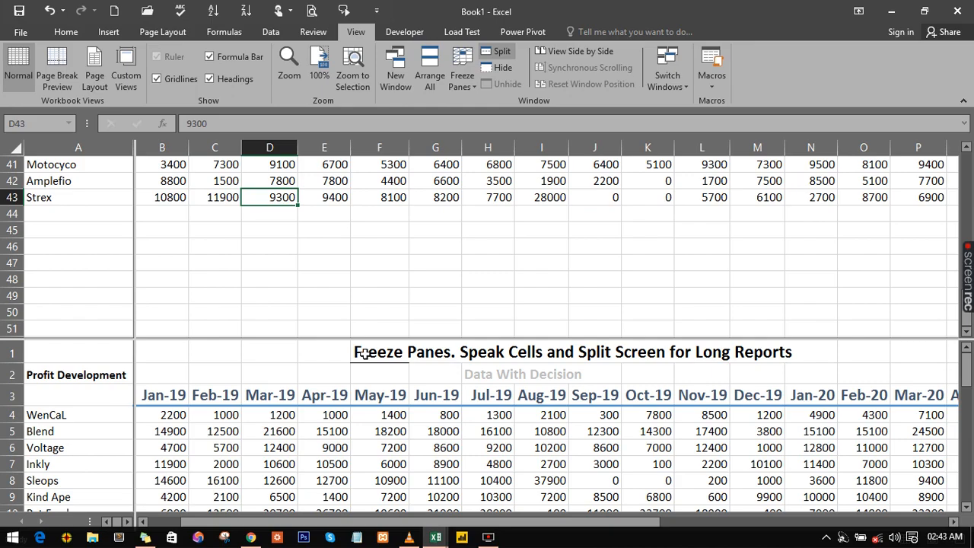
Step: Have the report title in F1:M1 read aloud with Speak Cells, and select the Strex figures in B43:F43
drag(363, 352, 781, 351)
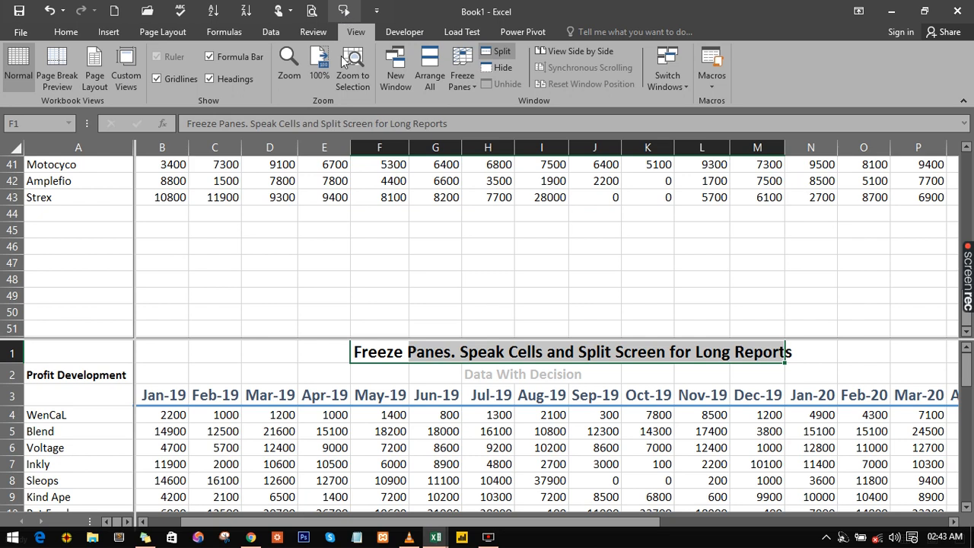
click(353, 264)
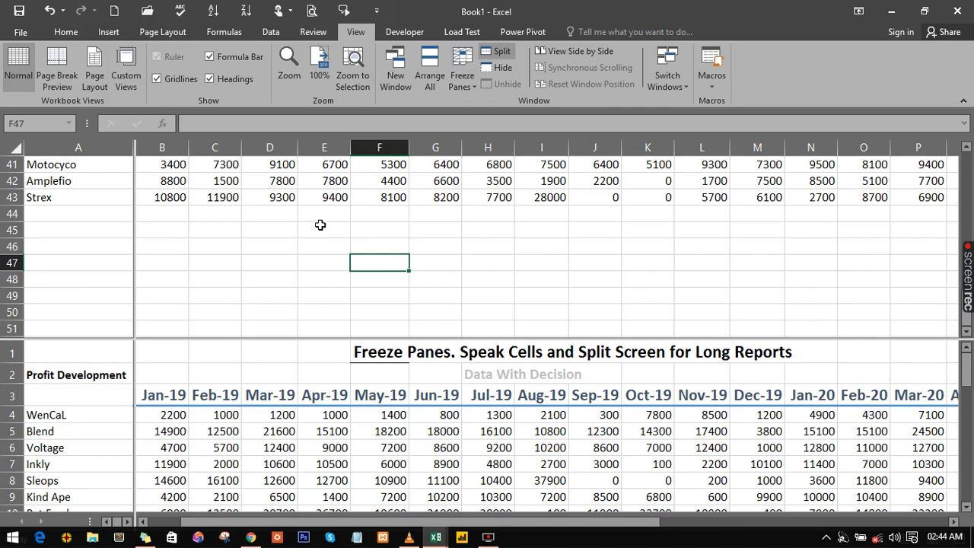
drag(172, 197, 386, 197)
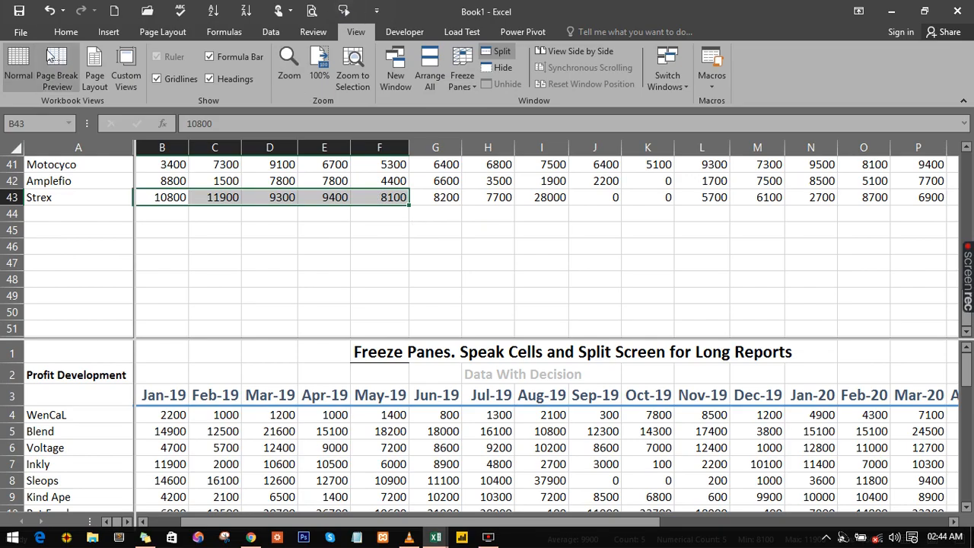
Step: Open the ribbon customization options and list All Commands as the available commands
click(19, 32)
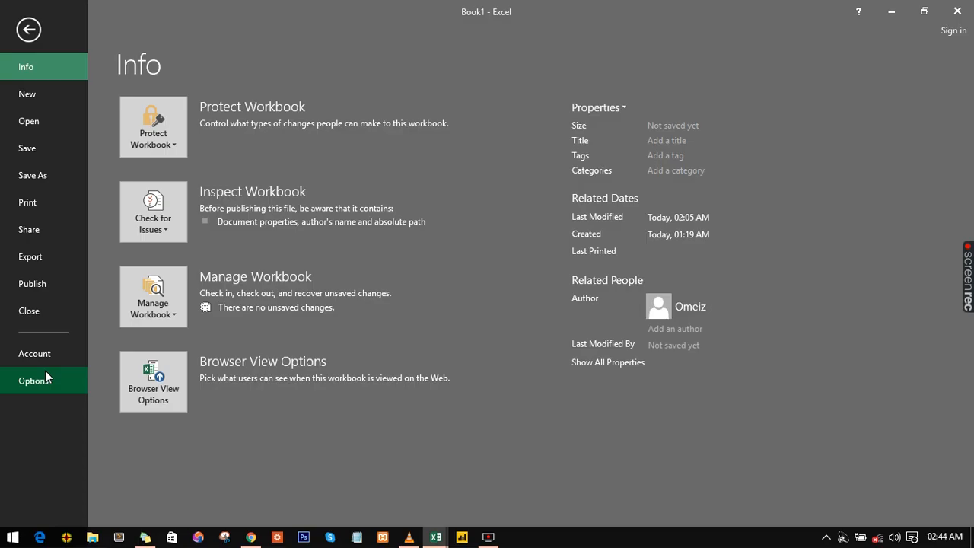
click(34, 381)
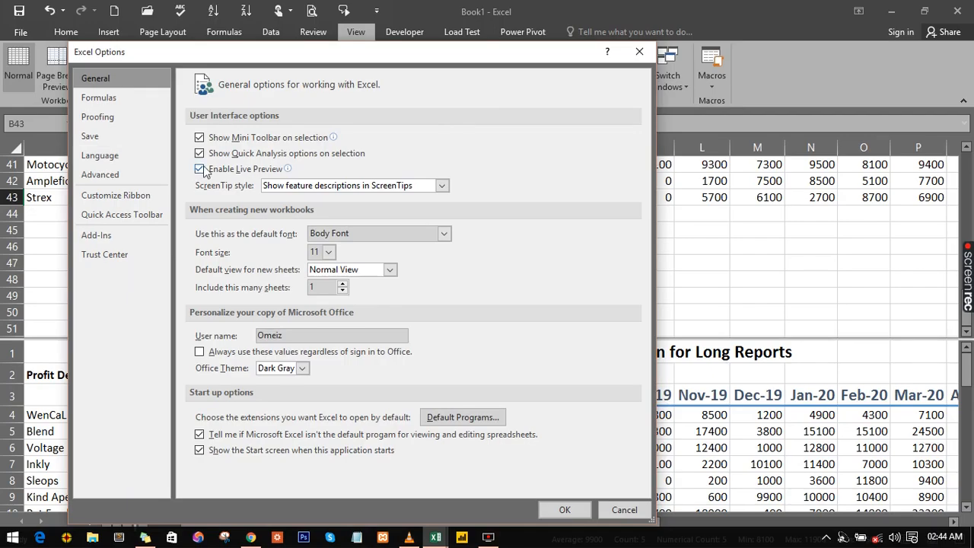
click(112, 196)
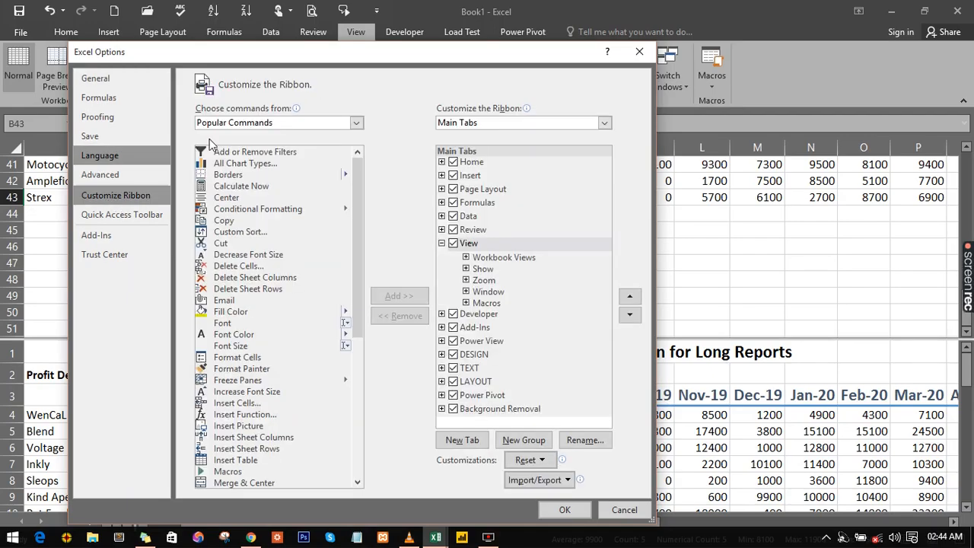
click(355, 122)
click(268, 165)
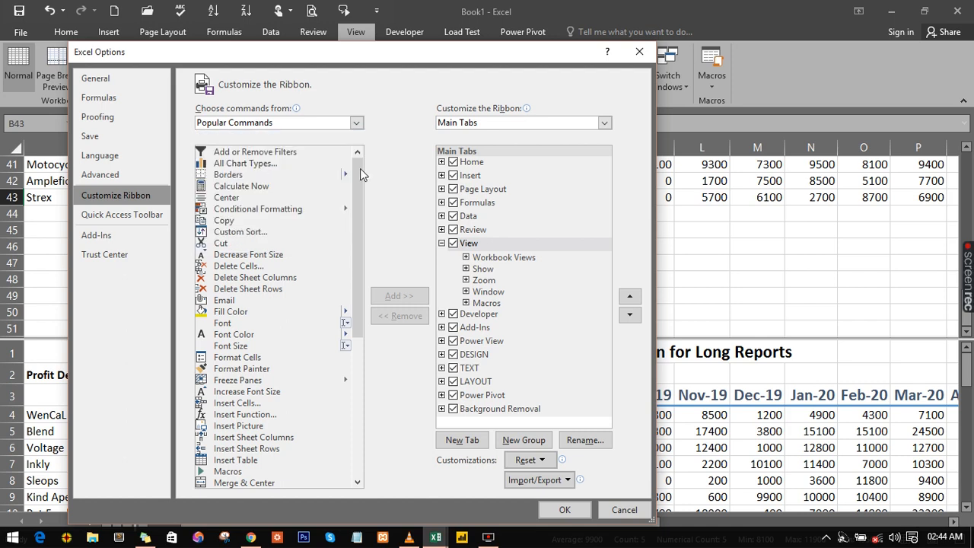
Step: Locate and select Speak Cells in the All Commands list, leaving the options without adding it to the ribbon
drag(359, 171, 371, 421)
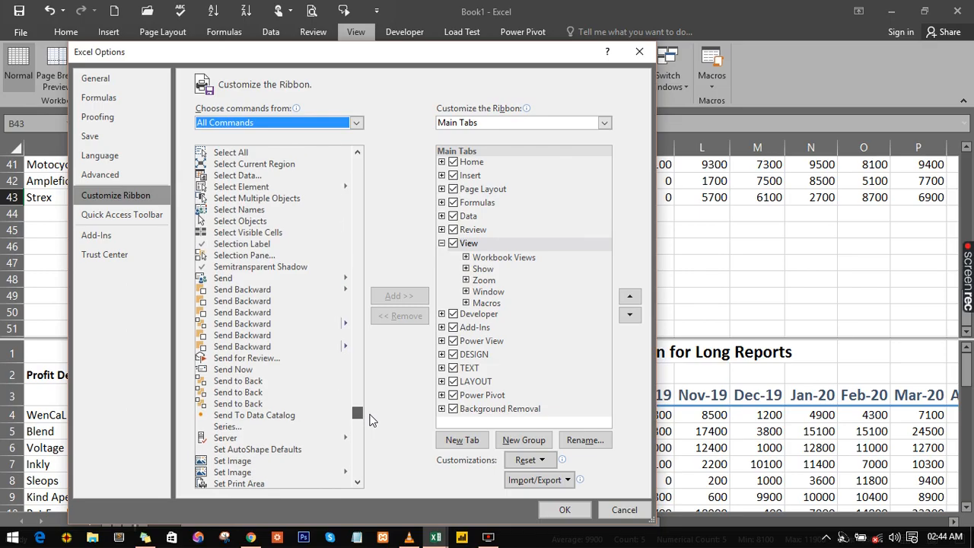
scroll(371, 420, down, 1)
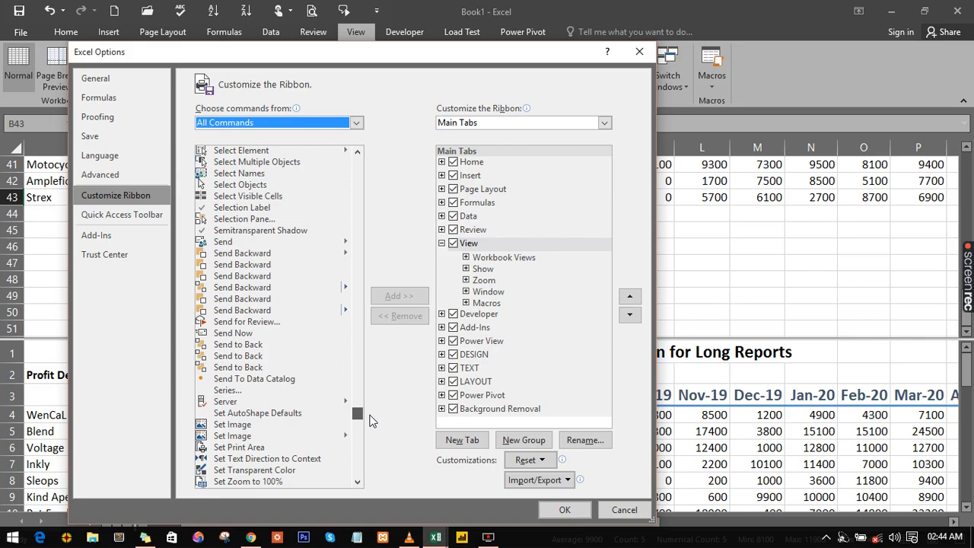
drag(371, 421, 370, 427)
scroll(371, 426, down, 1)
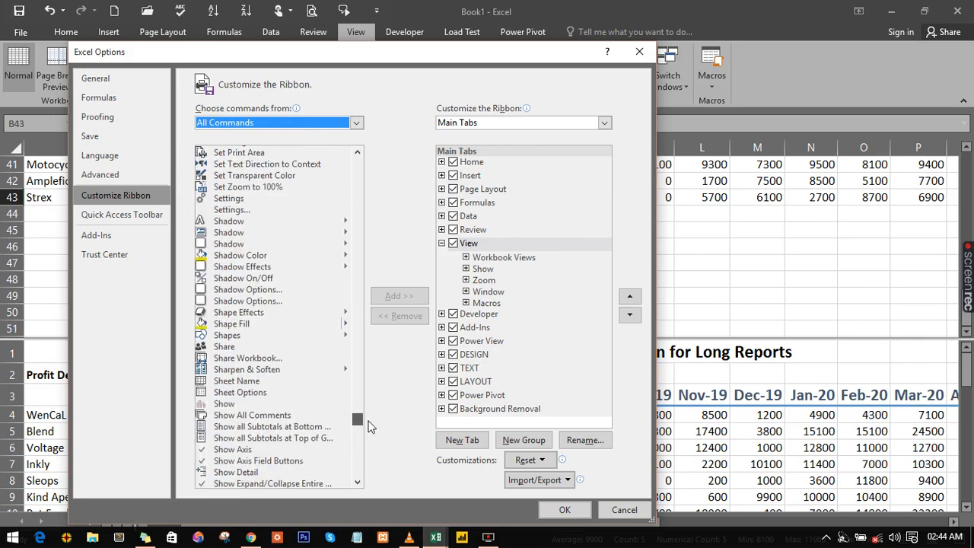
drag(371, 427, 368, 431)
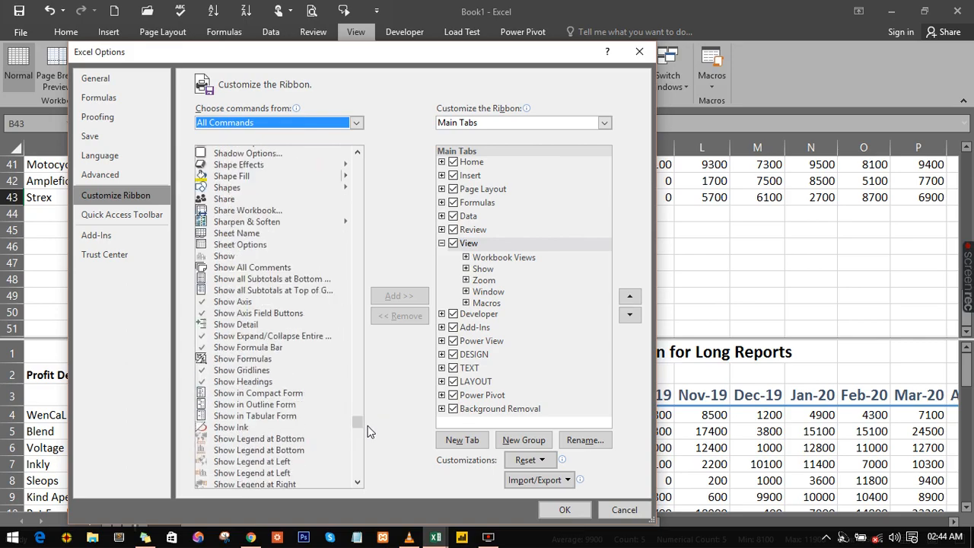
drag(358, 483, 360, 486)
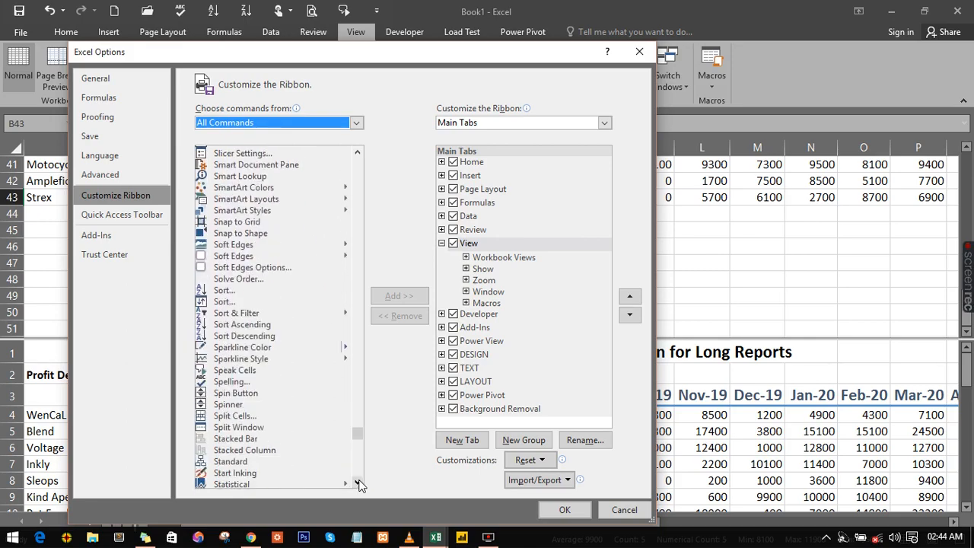
click(231, 371)
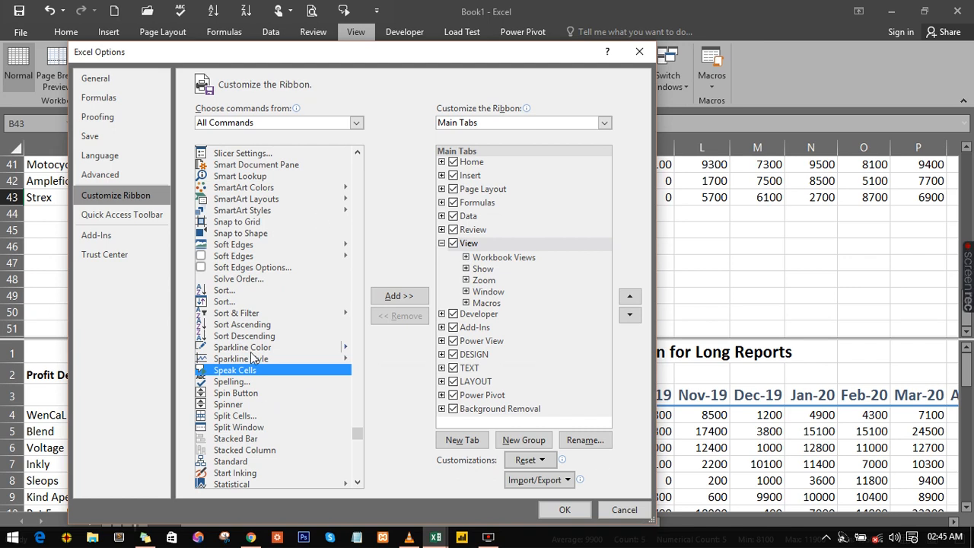
click(623, 510)
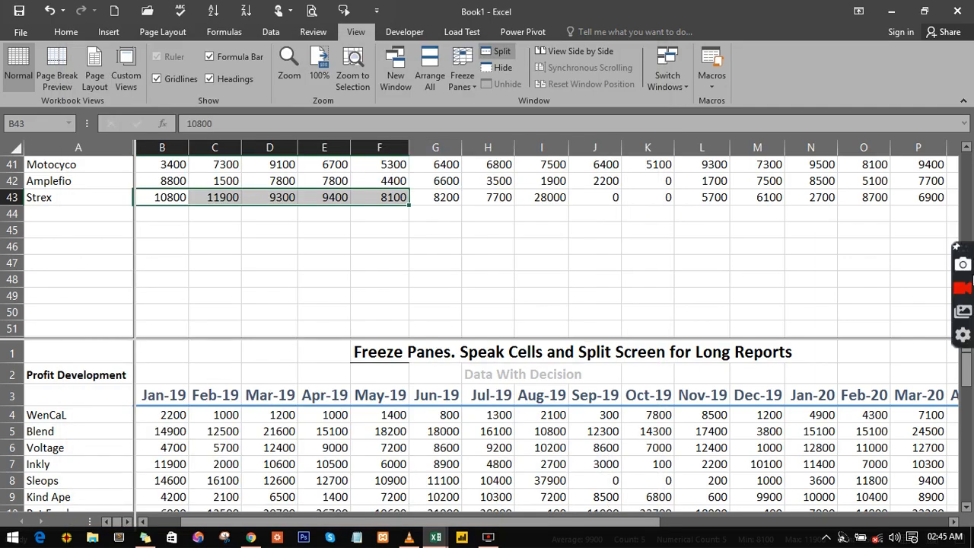